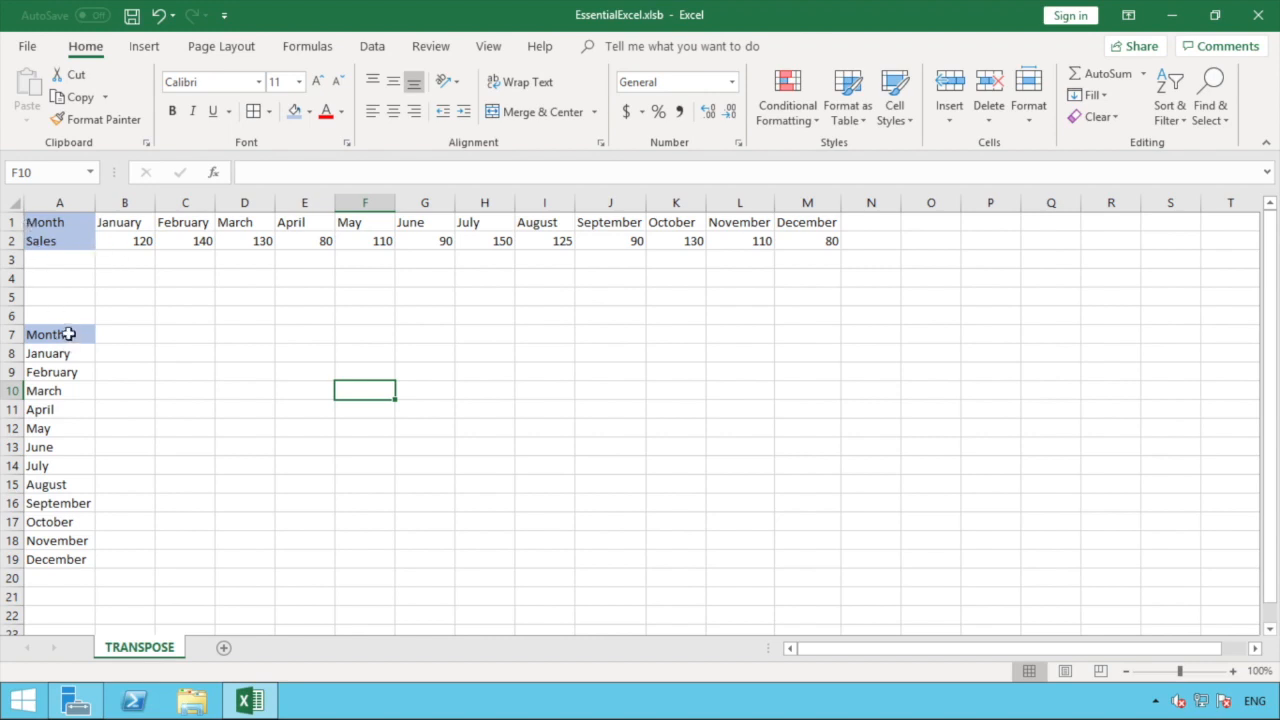
Step: Try selecting the month list in column A and both table rows, then clear the selections
drag(68, 334, 52, 562)
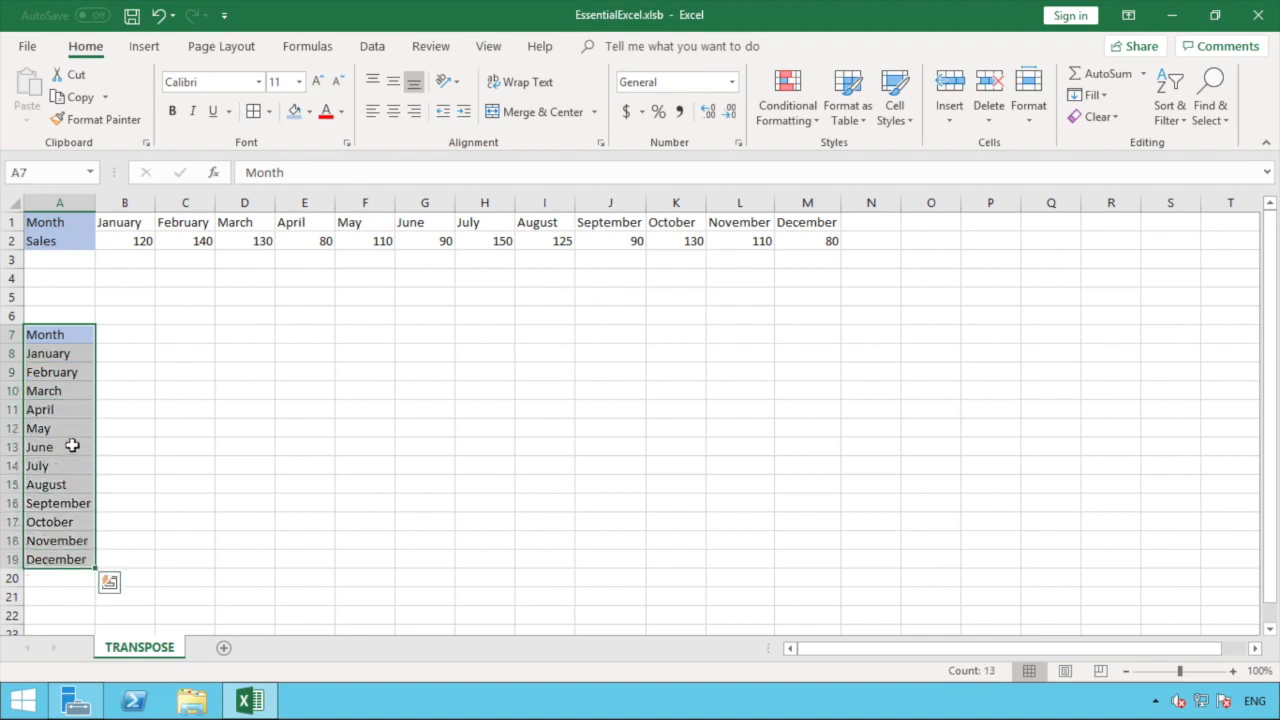
click(126, 397)
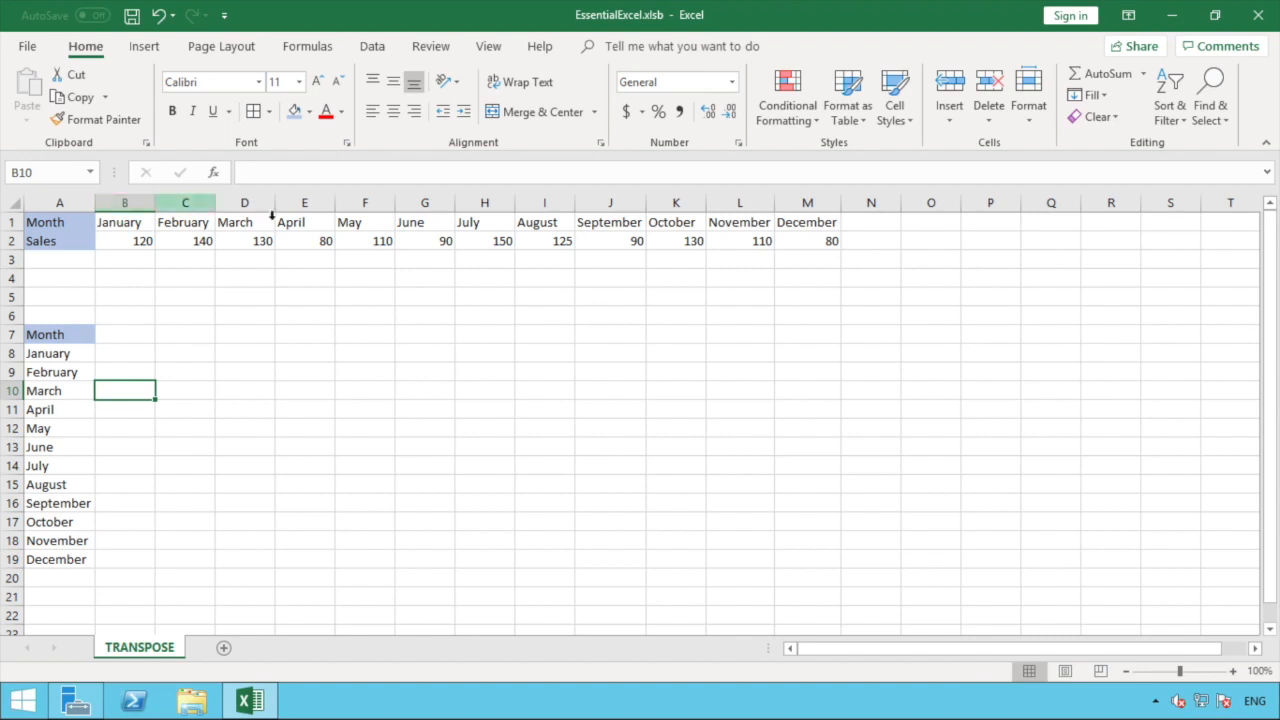
click(9, 224)
drag(9, 226, 5, 243)
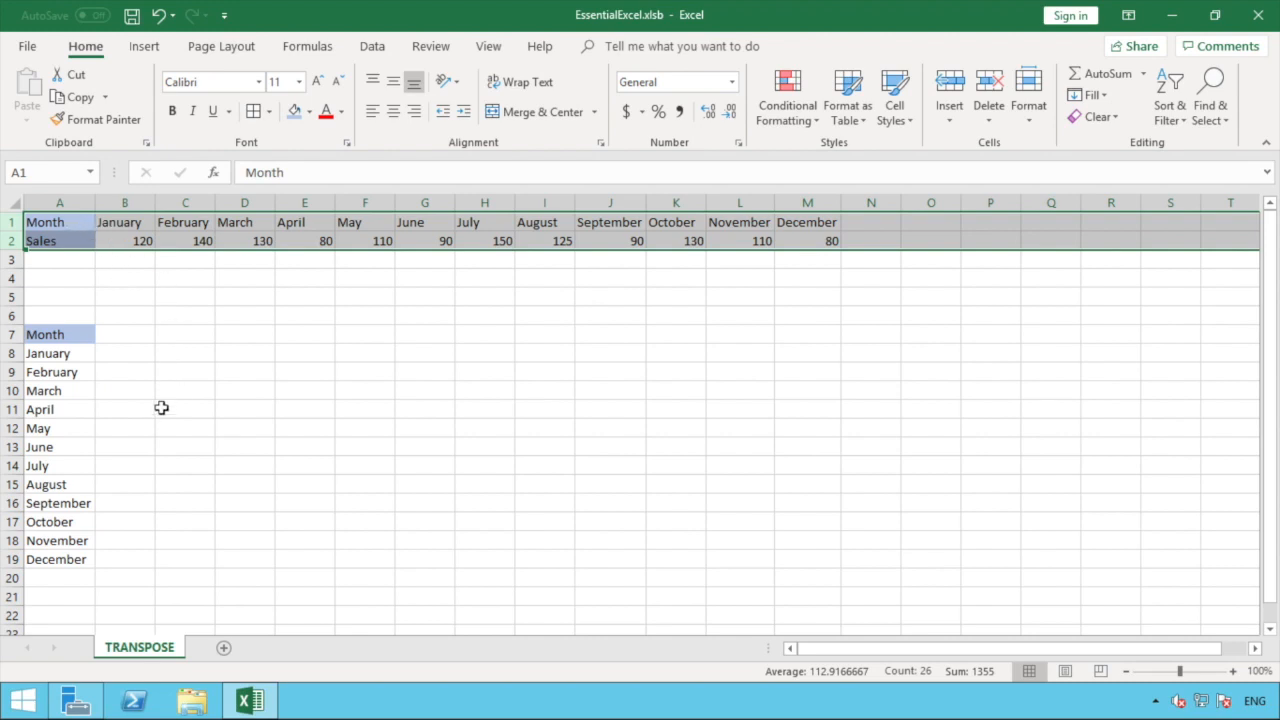
click(70, 222)
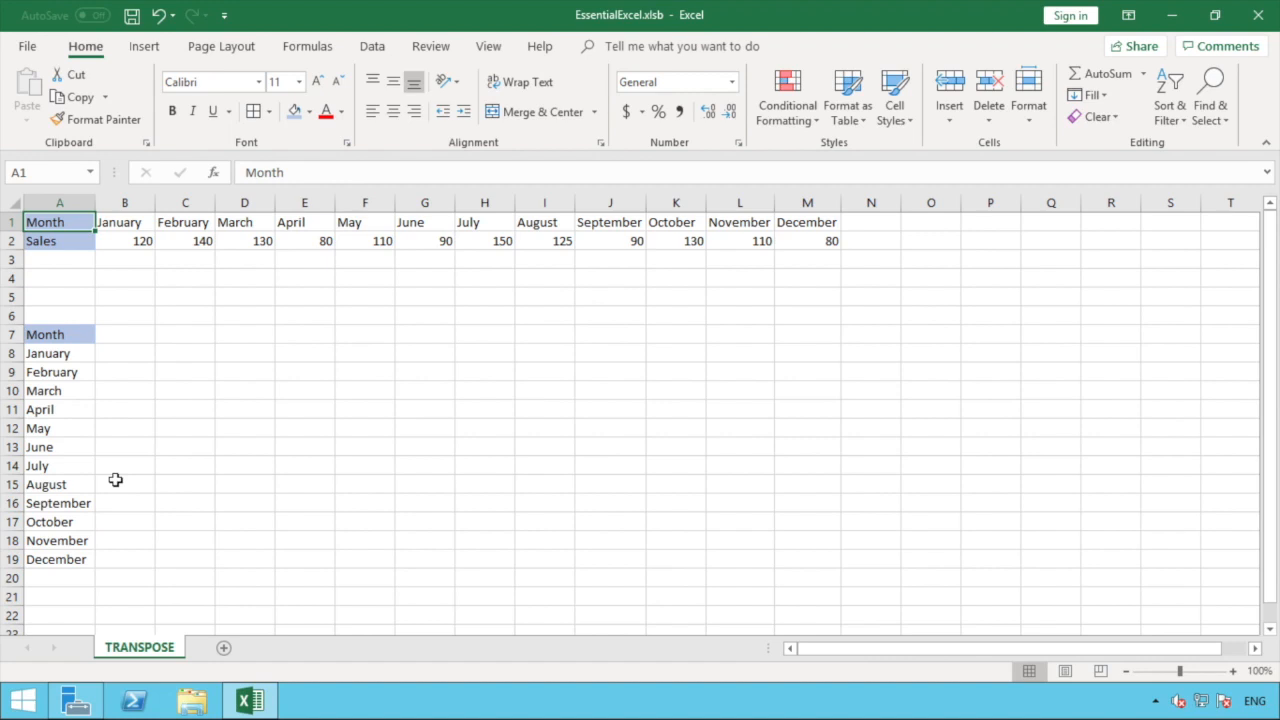
Step: Copy the Sales row A2:M2 and paste it transposed into B7:B19
click(81, 243)
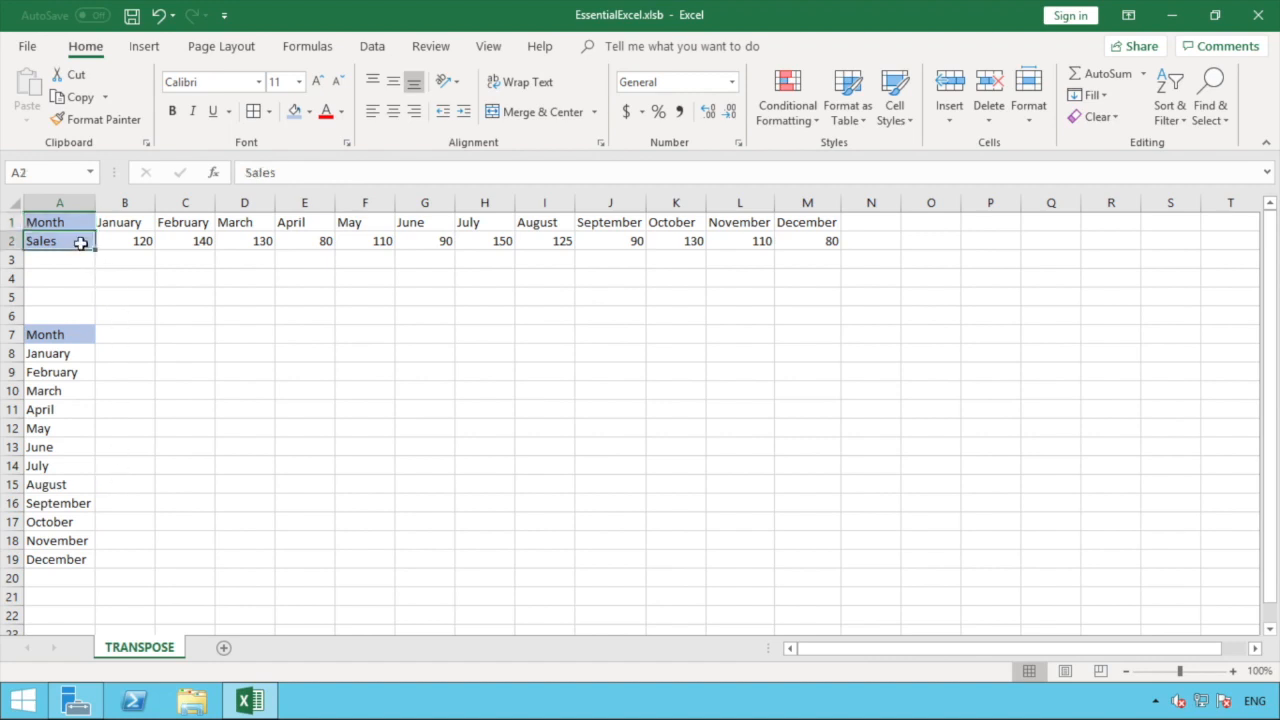
drag(81, 243, 806, 243)
right_click(806, 243)
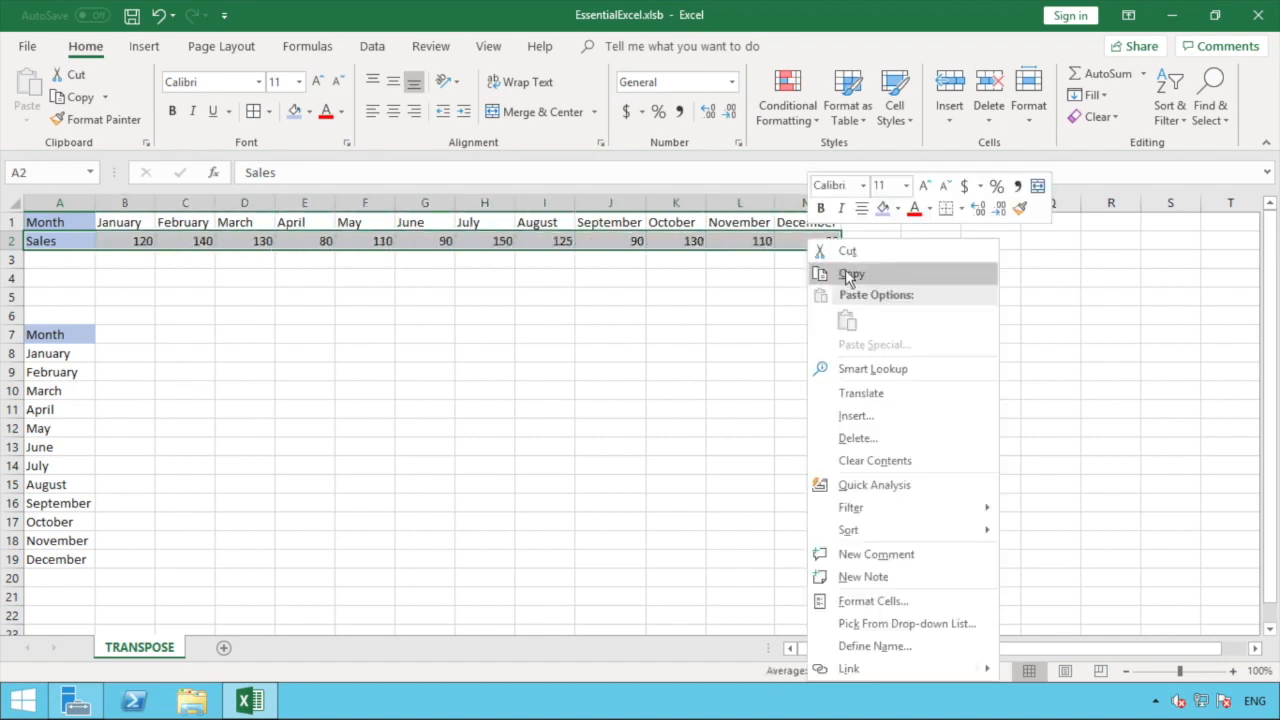
click(849, 272)
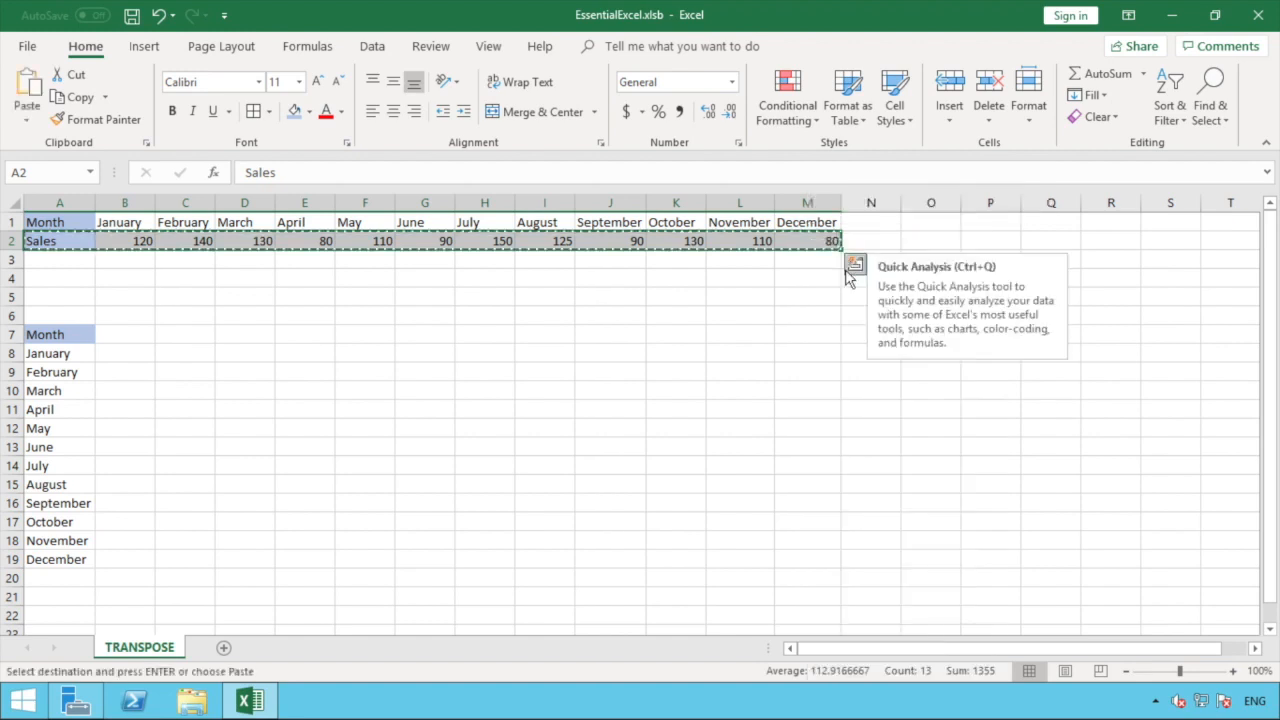
click(137, 334)
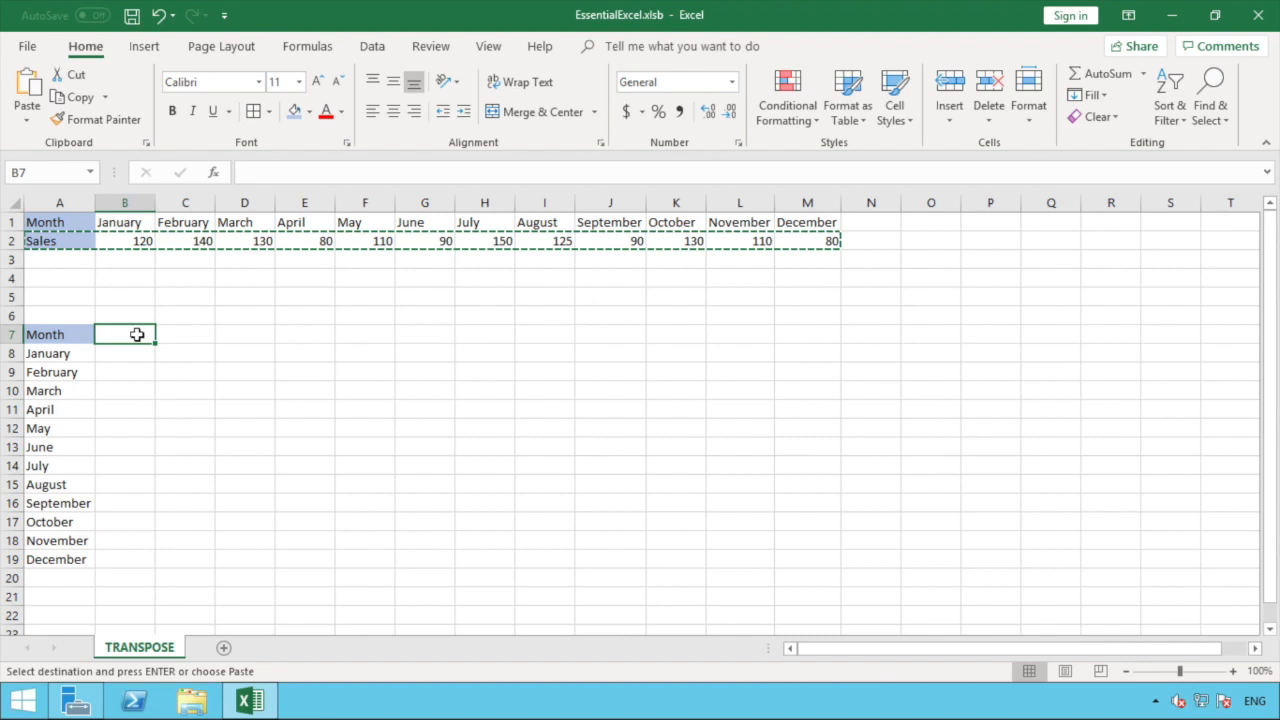
right_click(137, 334)
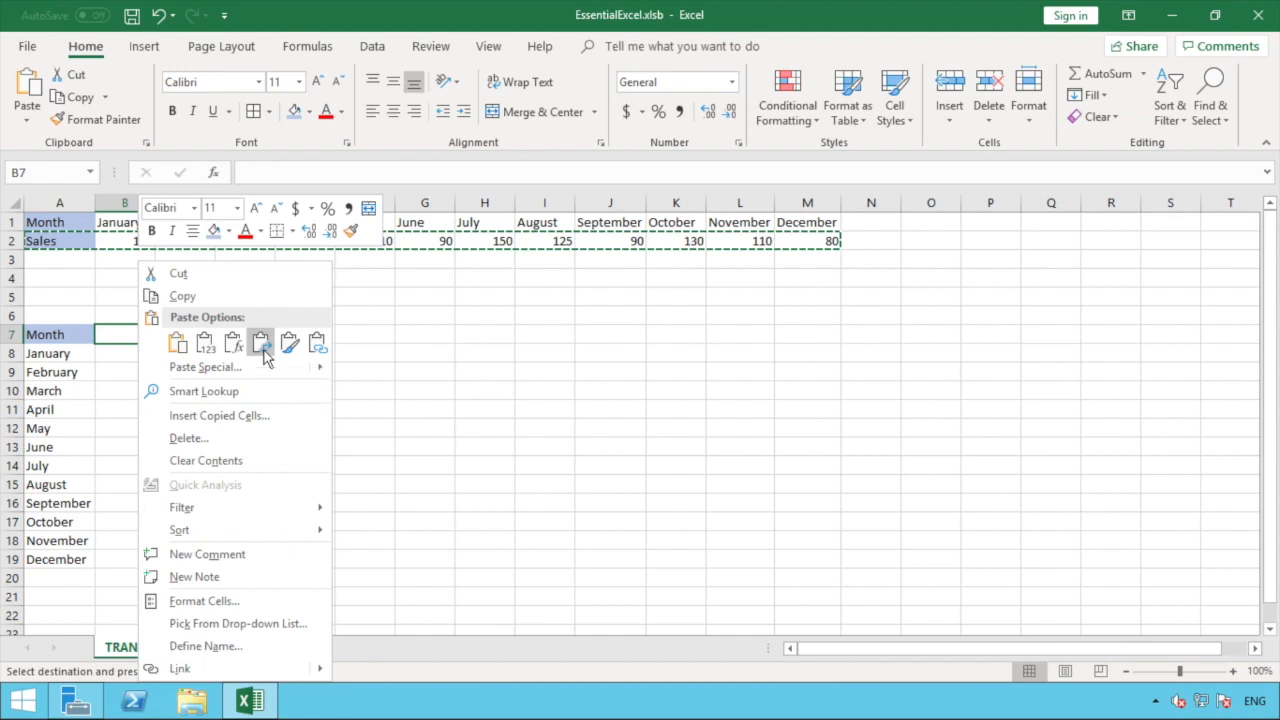
click(262, 345)
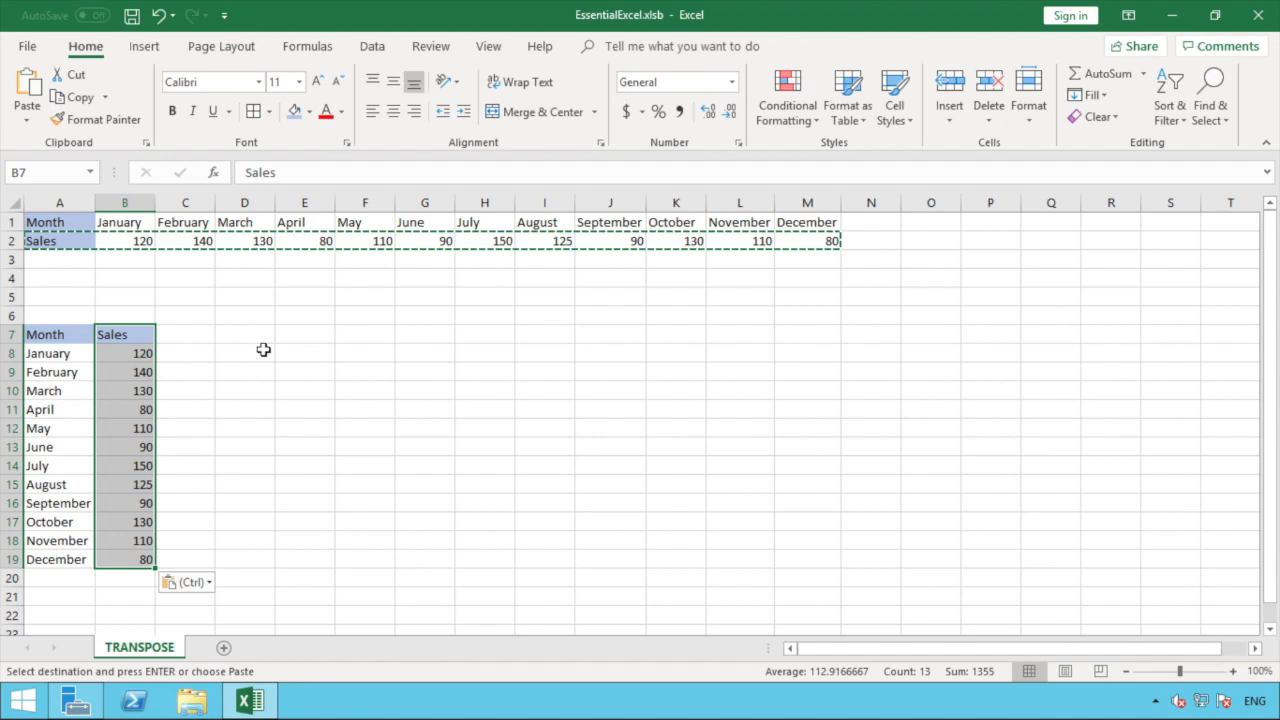
Step: Copy the two-row table A1:M2 and paste it transposed into E7:F19
click(263, 349)
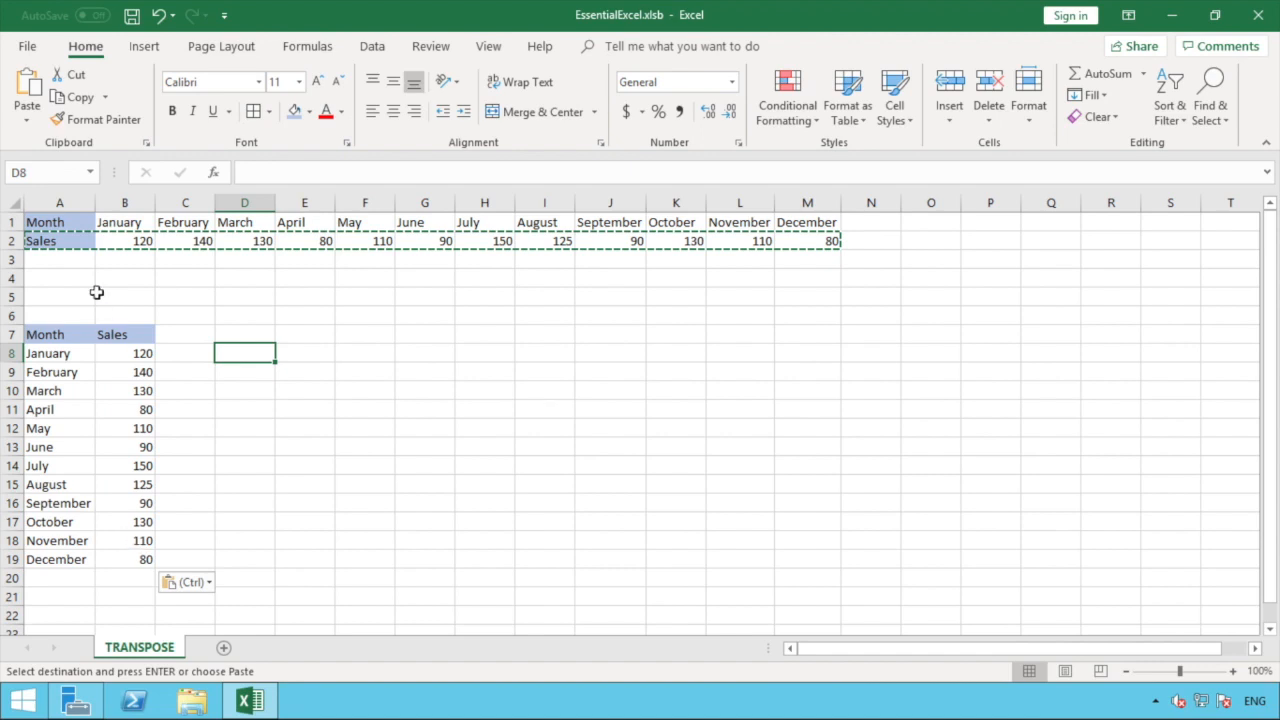
click(74, 221)
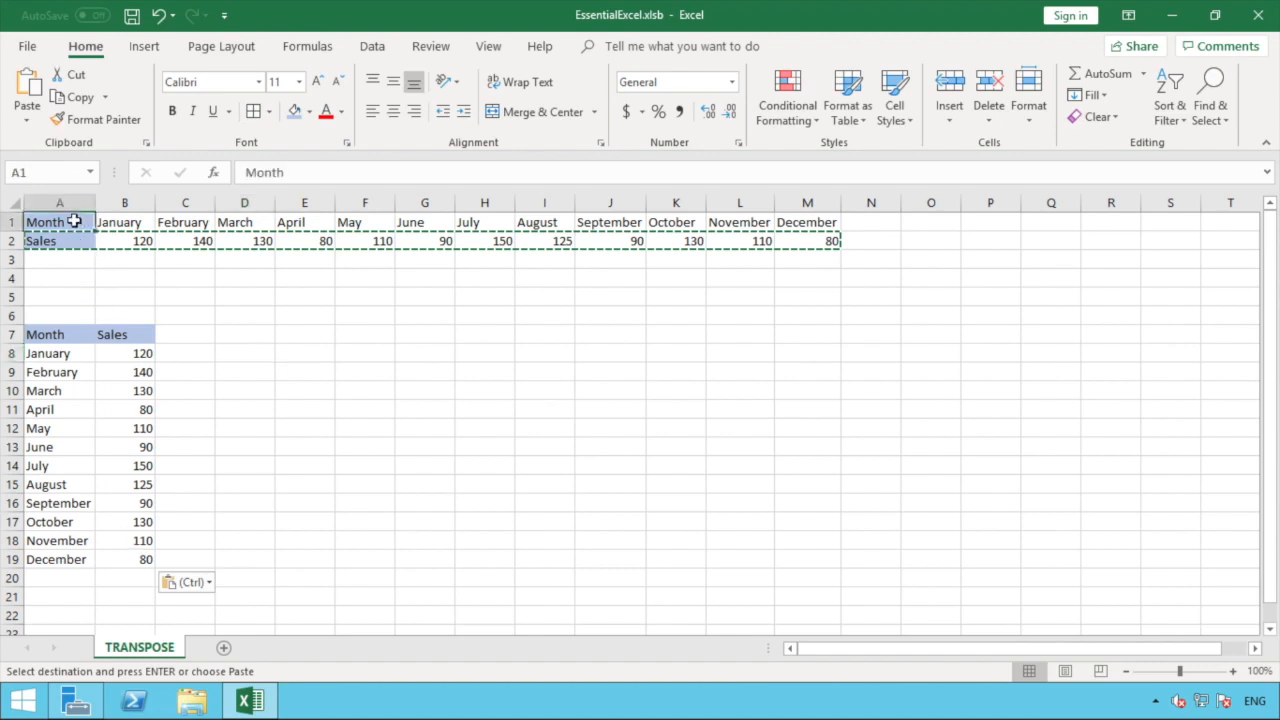
drag(74, 221, 817, 244)
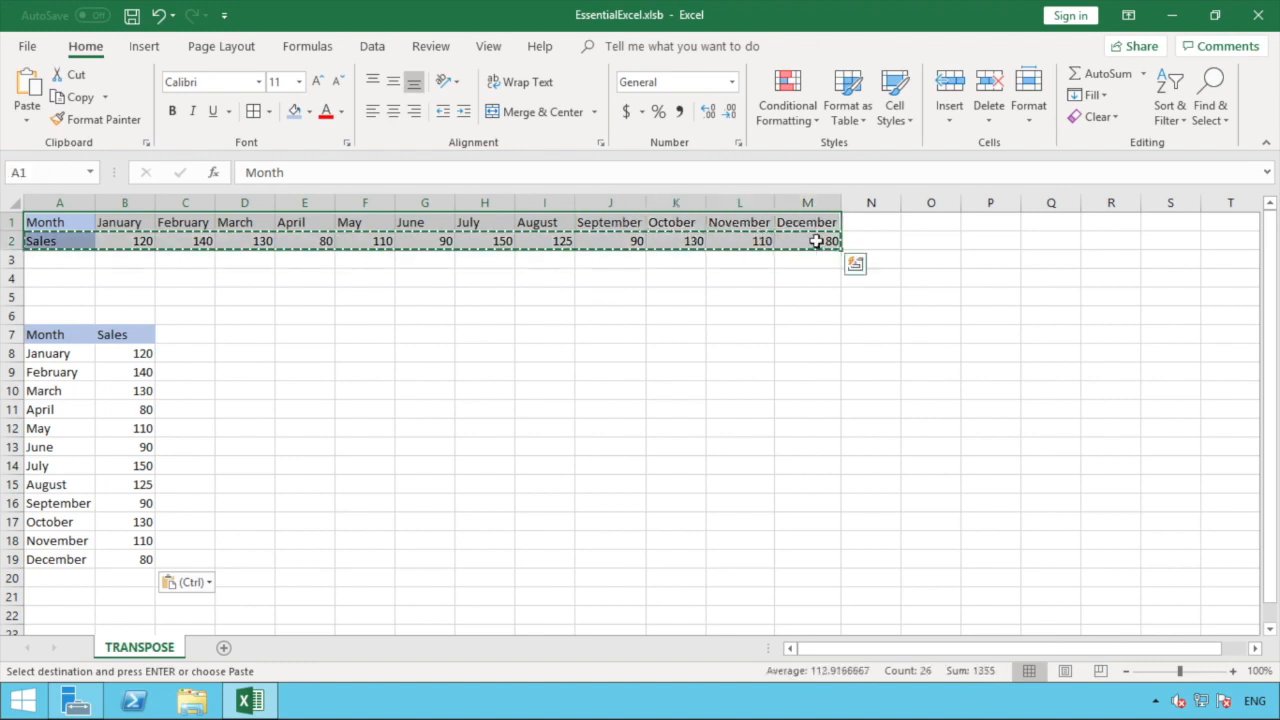
right_click(818, 248)
click(855, 274)
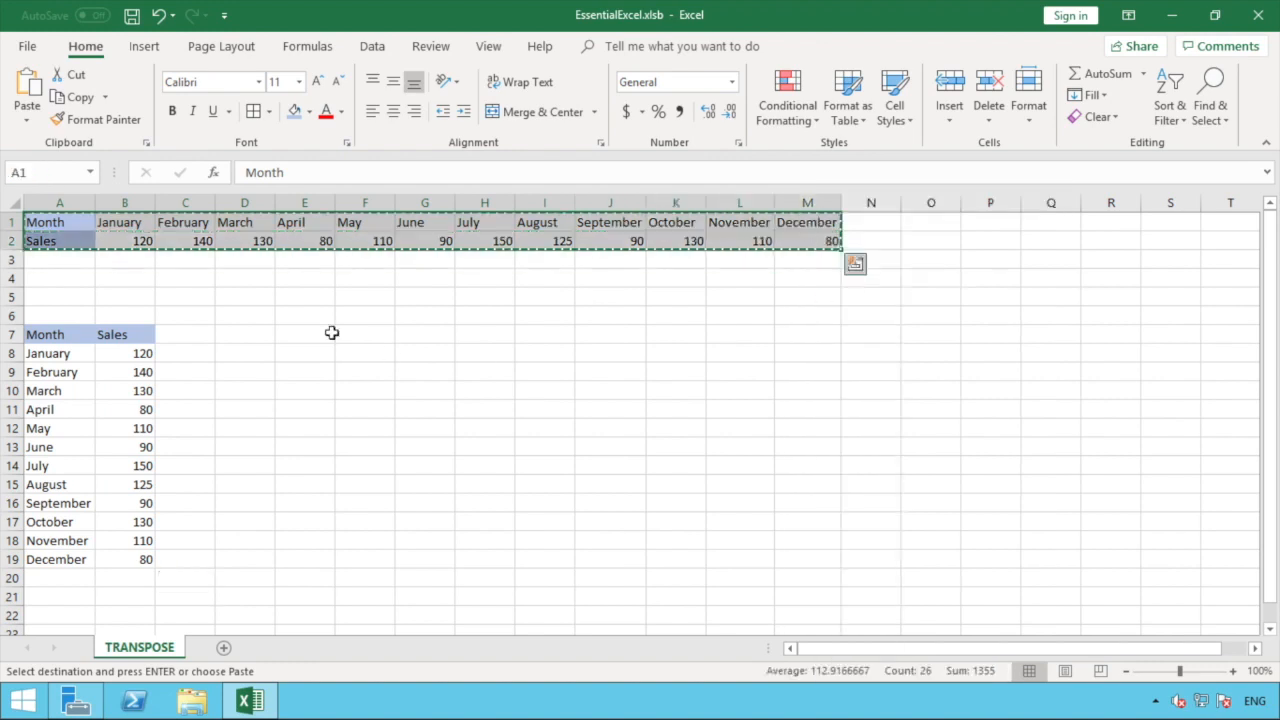
click(280, 334)
right_click(282, 338)
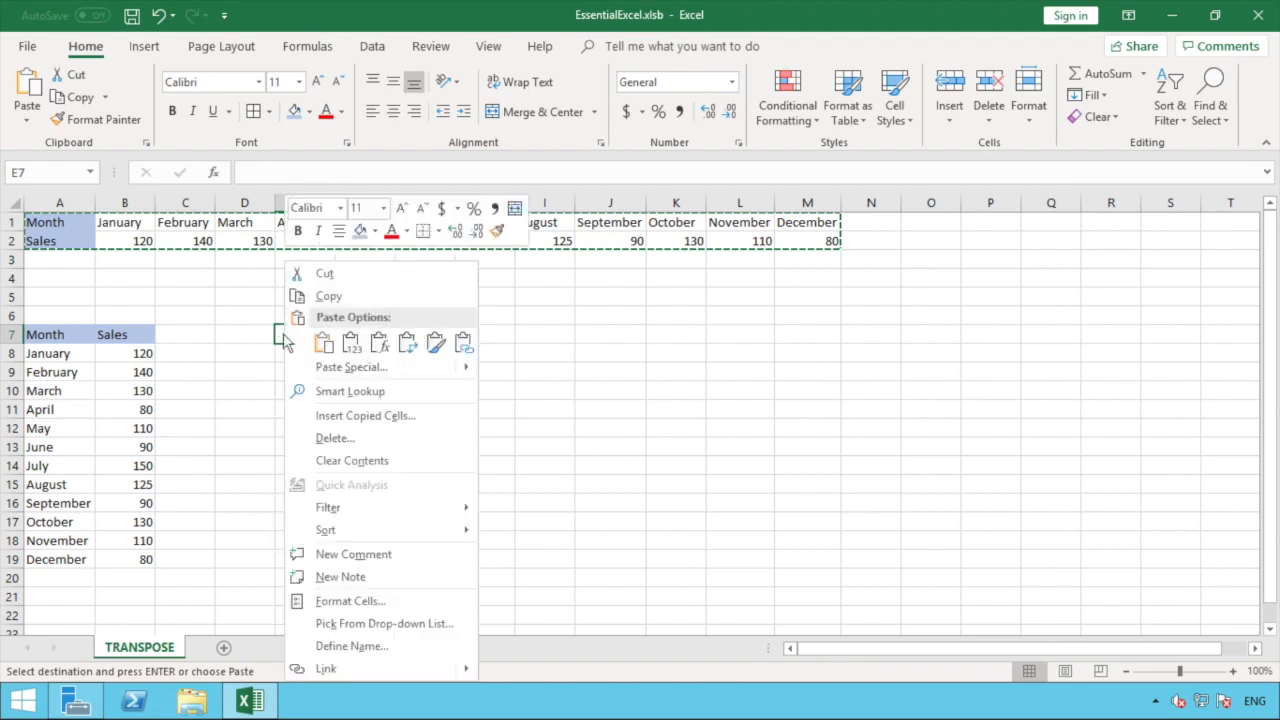
click(407, 343)
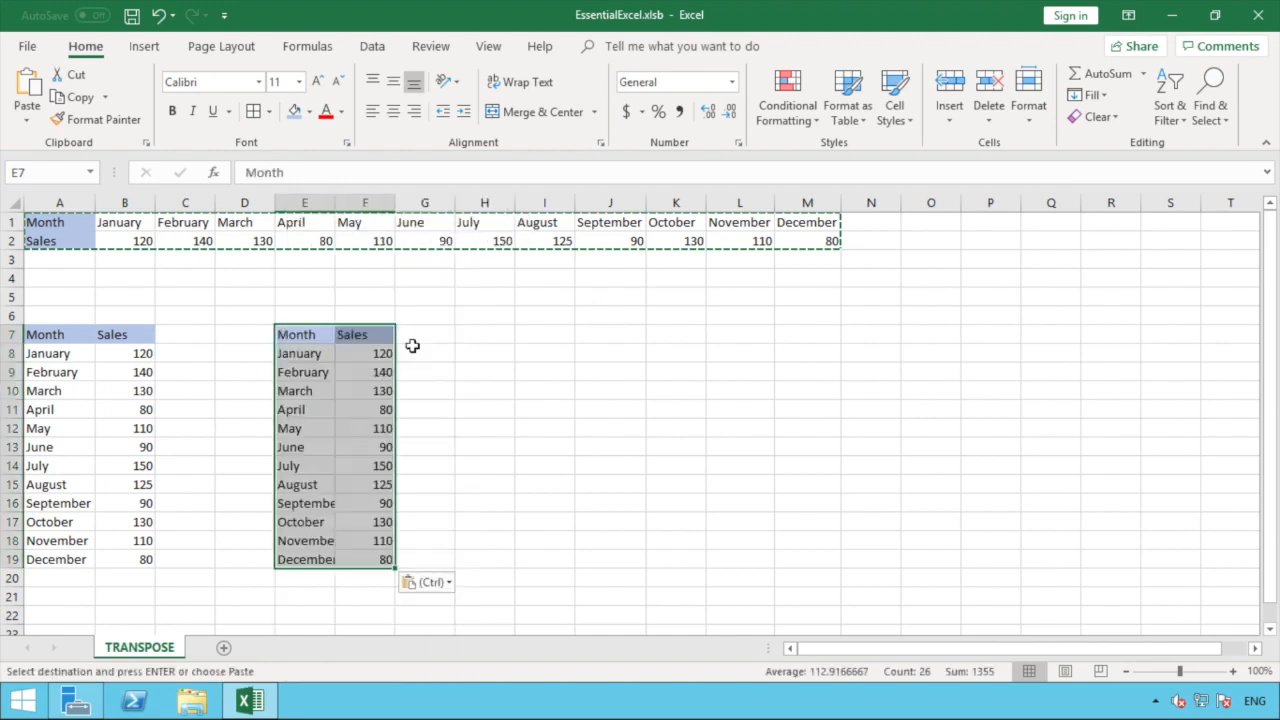
click(433, 481)
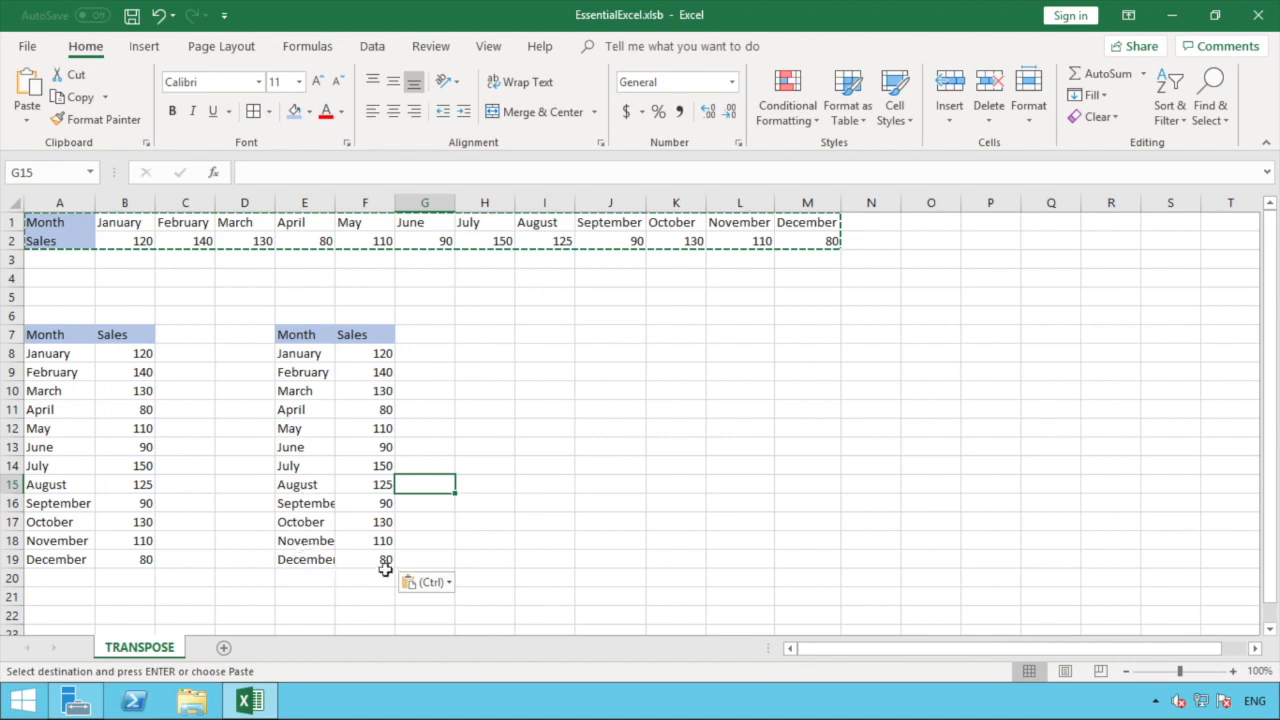
Step: Copy the vertical Month/Sales table E7:F19 and select I5 as the destination
drag(370, 558, 309, 334)
right_click(309, 334)
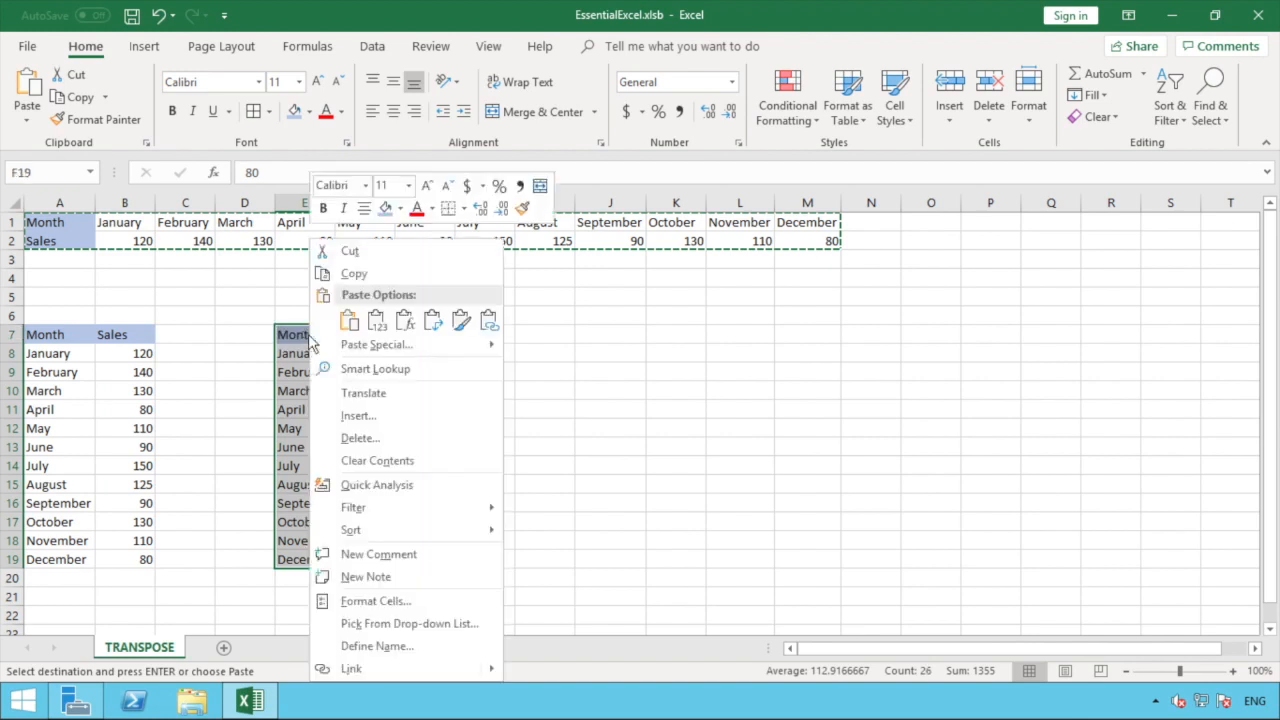
click(353, 274)
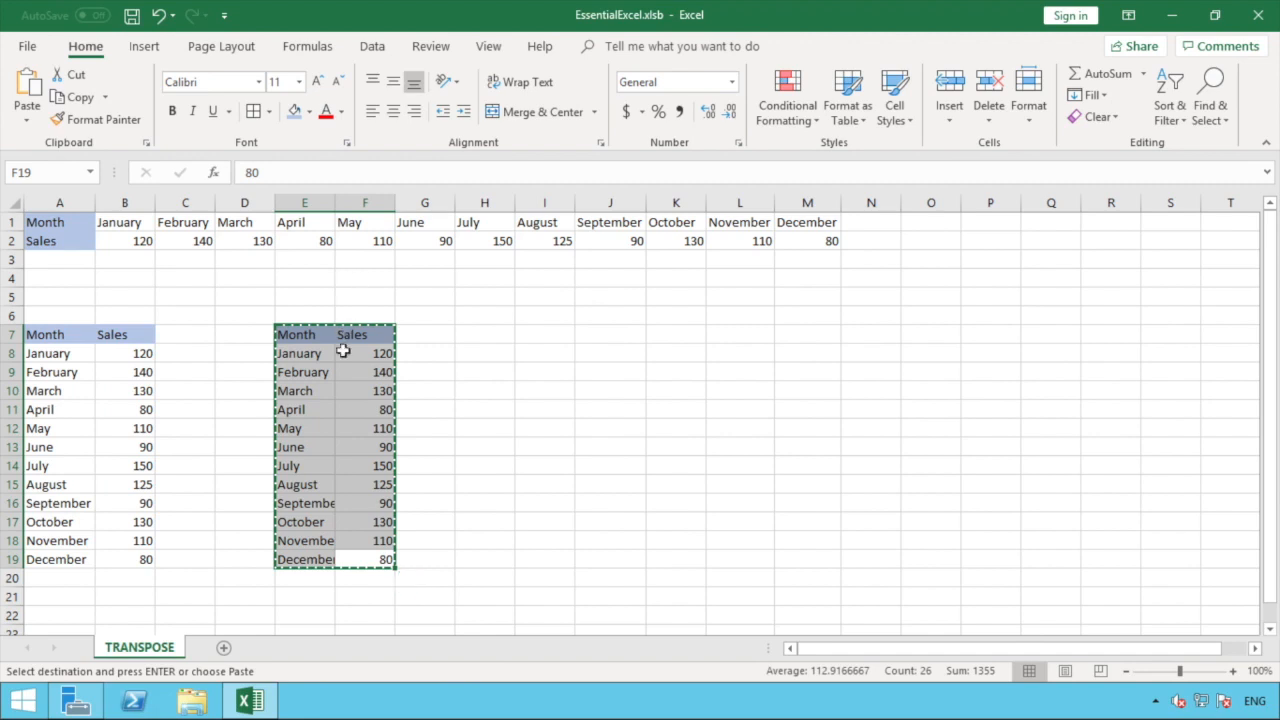
click(551, 299)
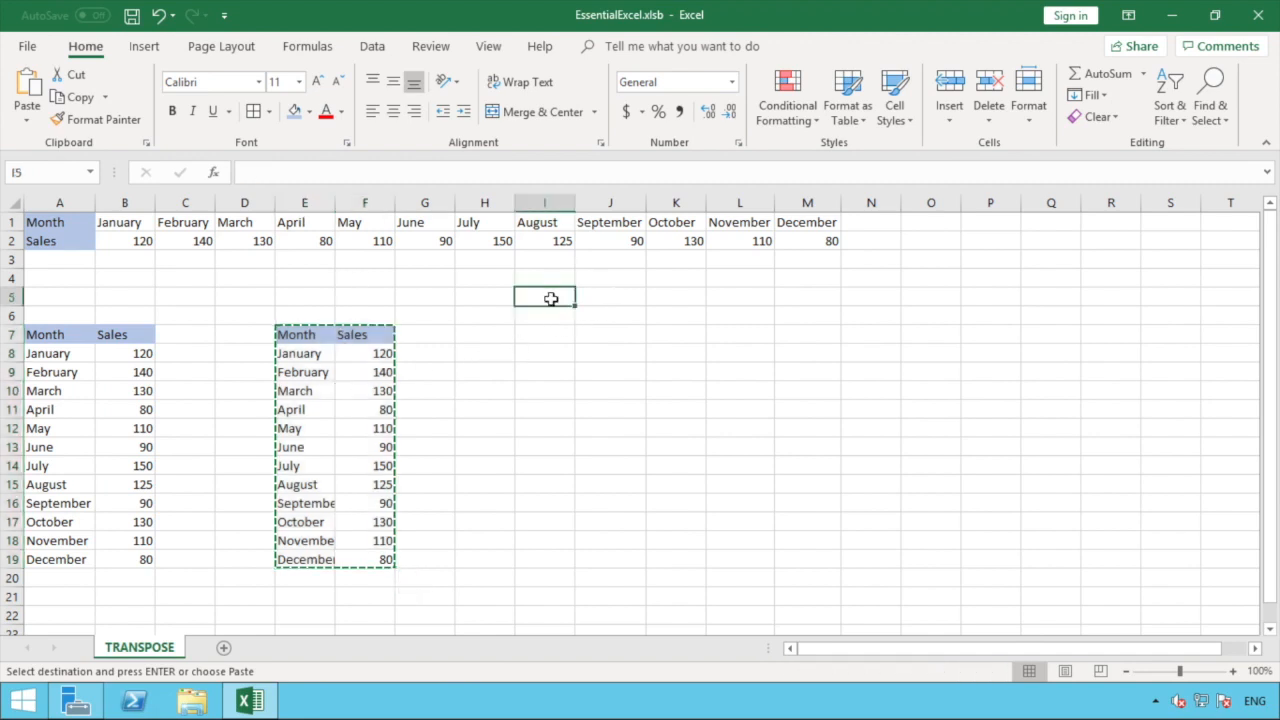
Step: Paste the copied table transposed at I5 as a horizontal row table across I5:U6
right_click(554, 302)
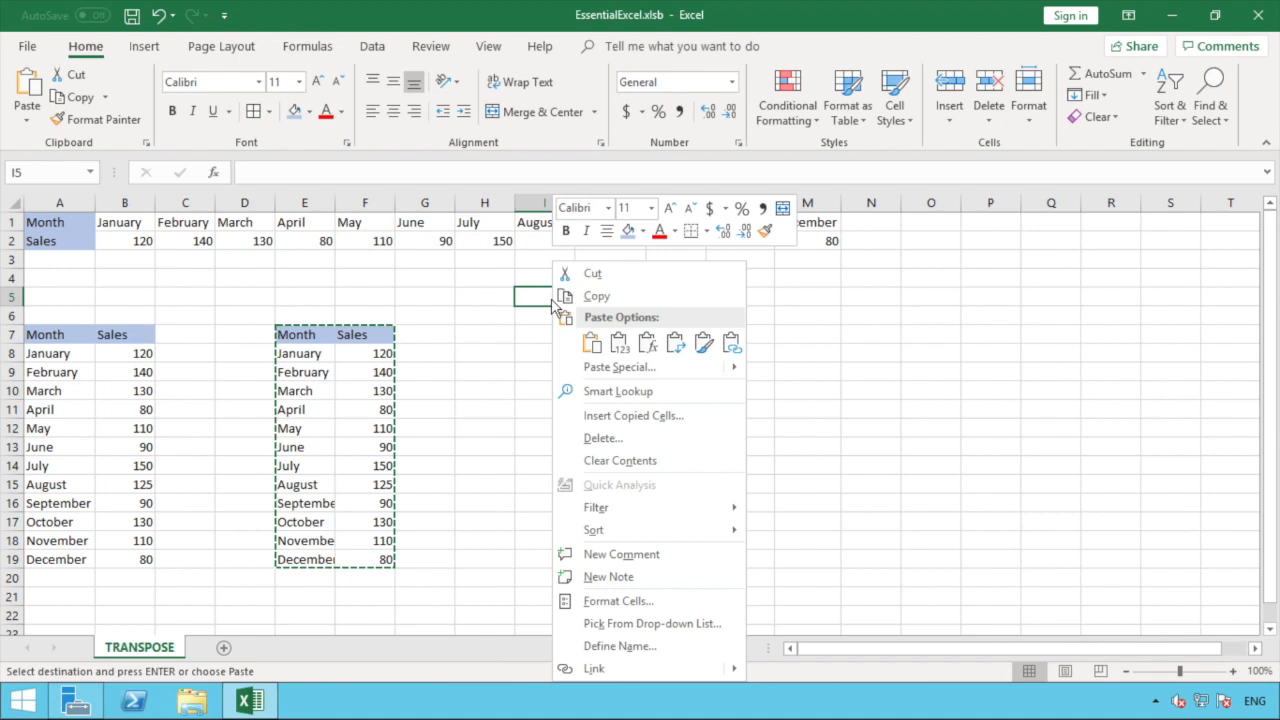
click(676, 345)
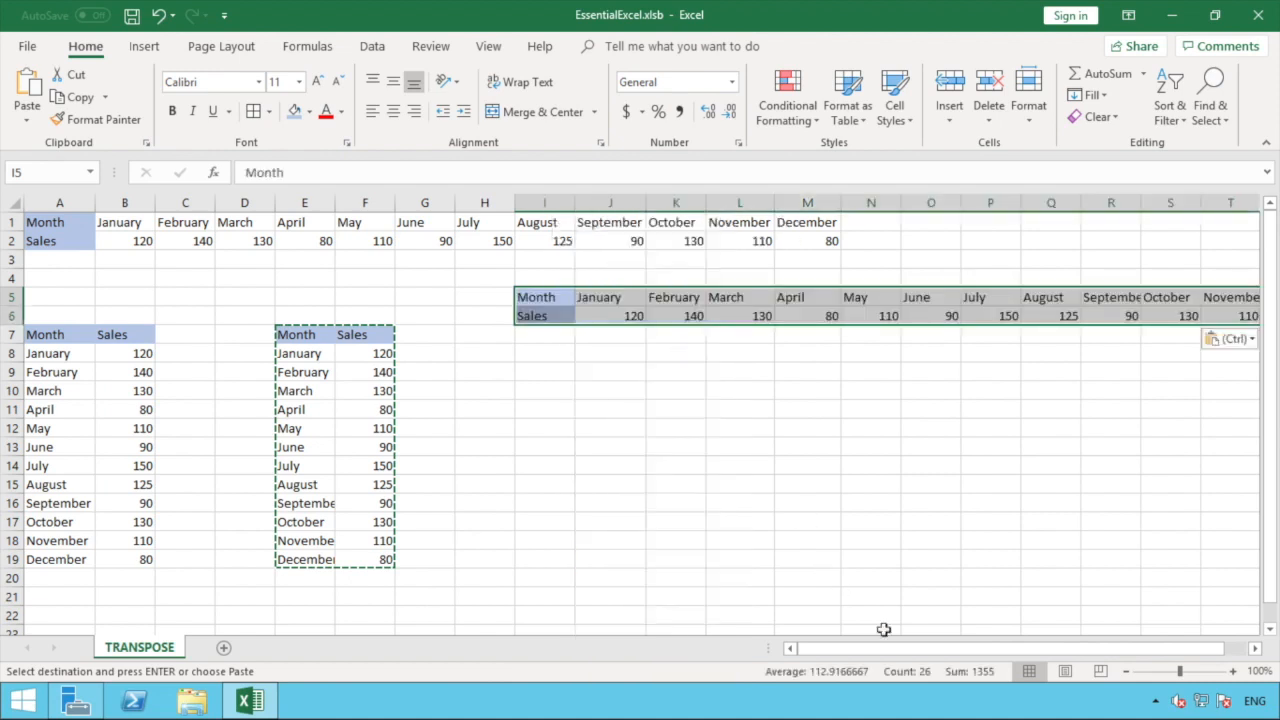
drag(1063, 643, 1031, 646)
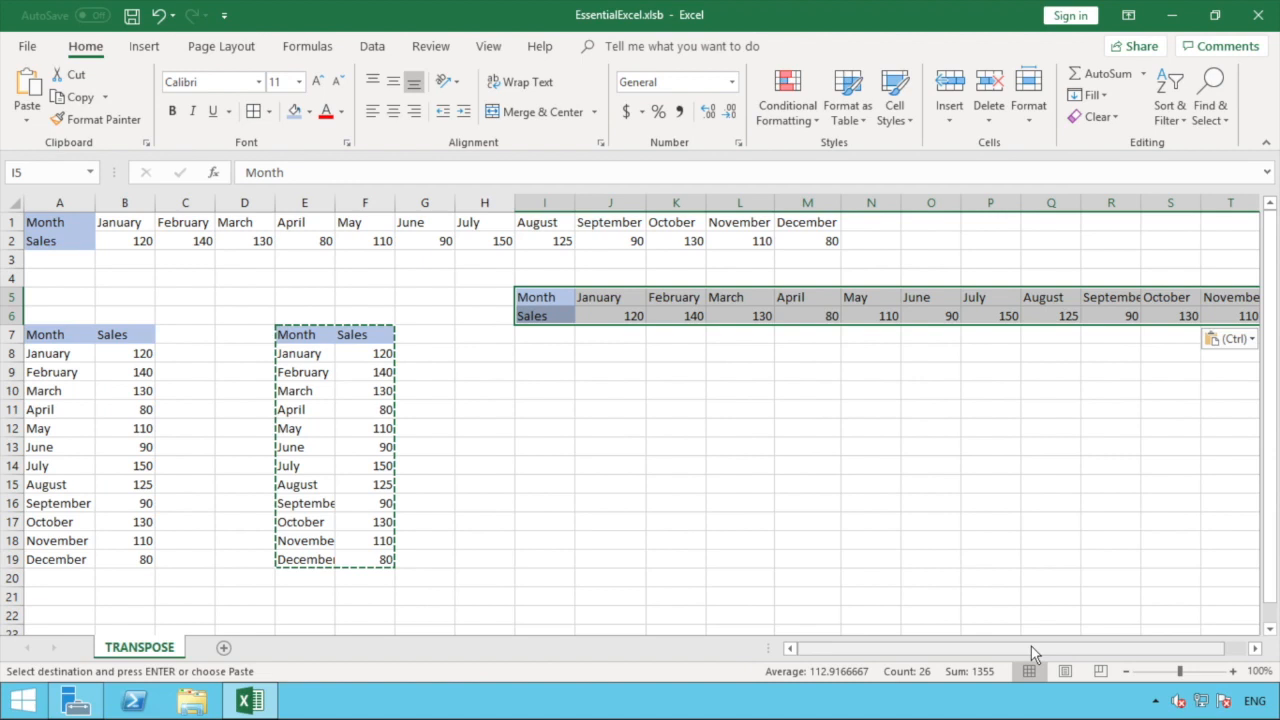
drag(1031, 646, 1258, 655)
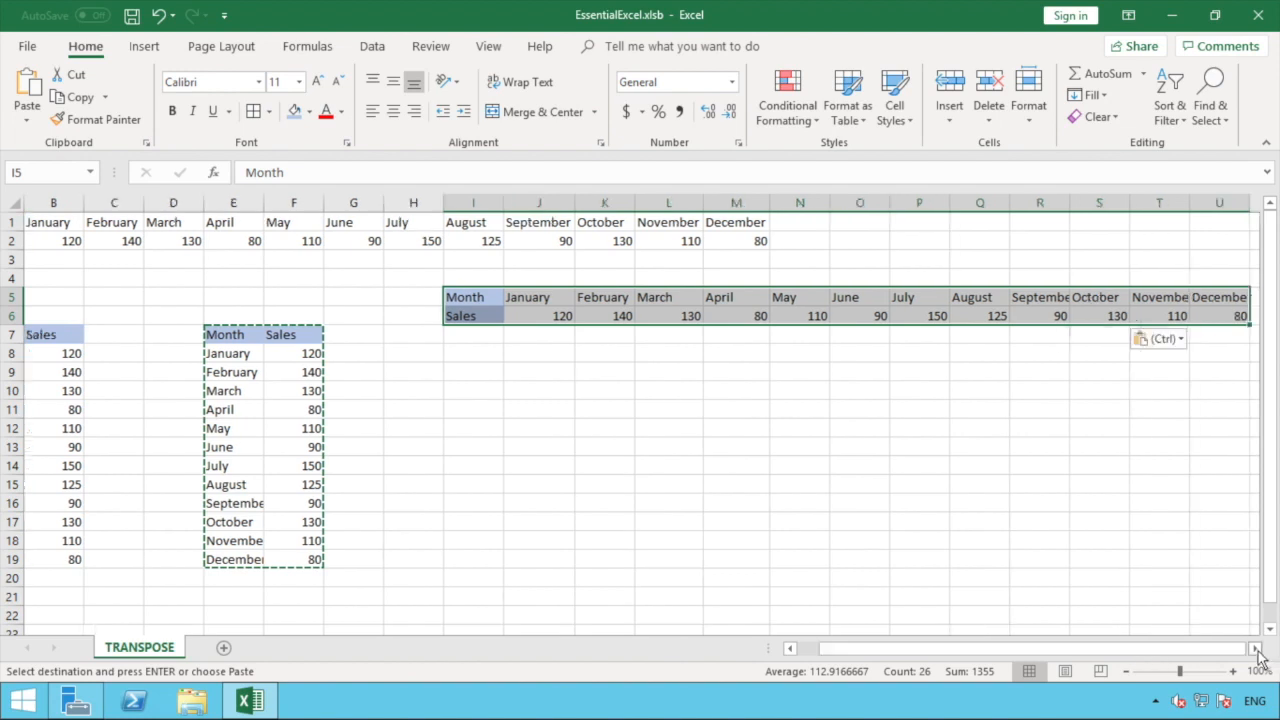
click(1257, 651)
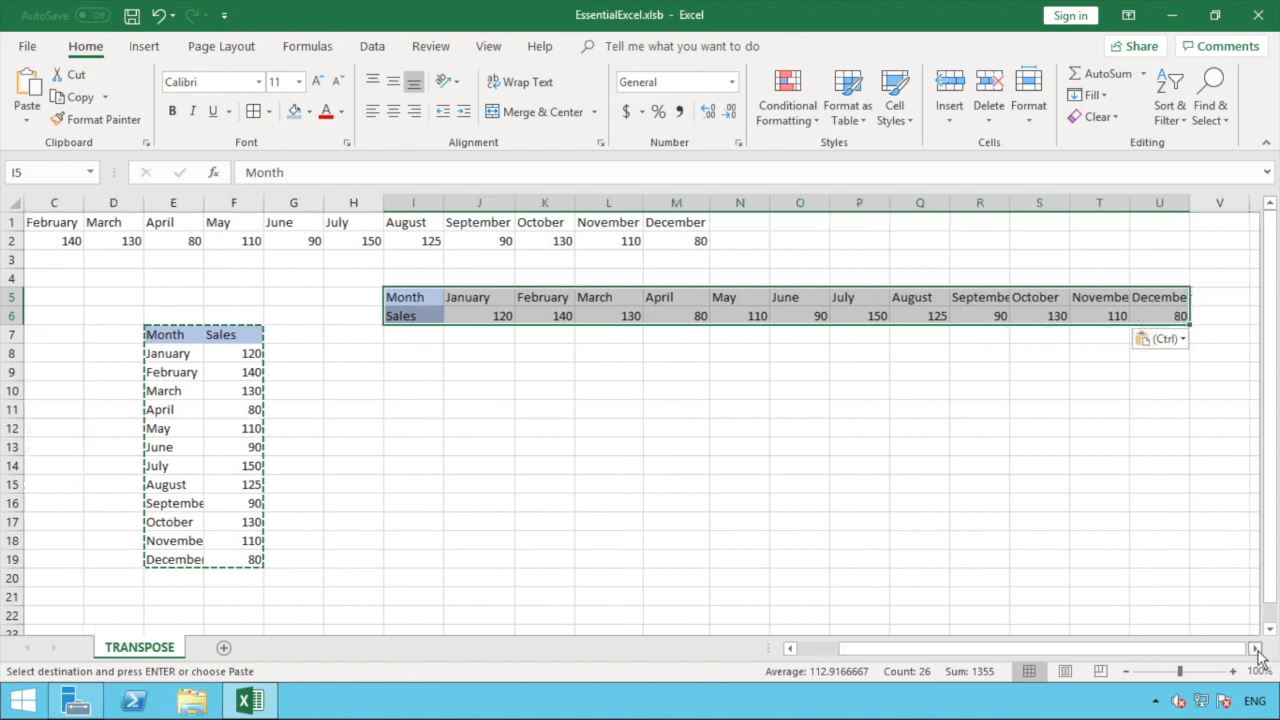